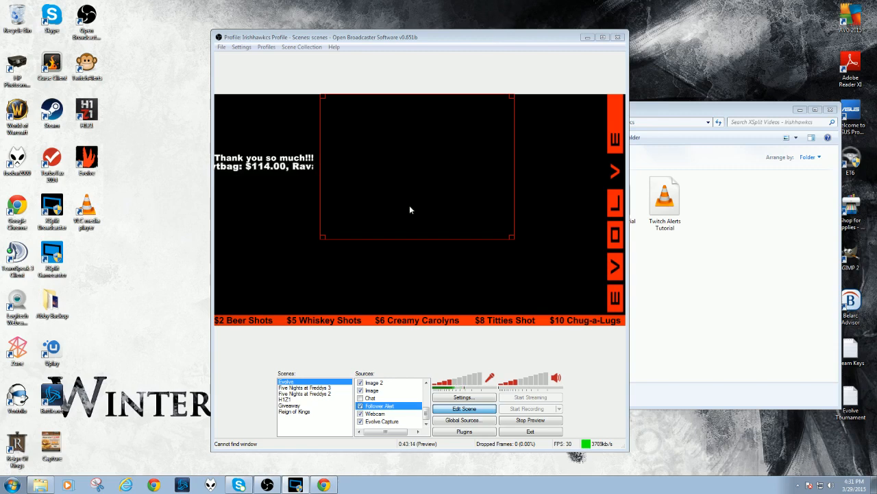
Open the streaming settings at the Encoding page.
click(464, 410)
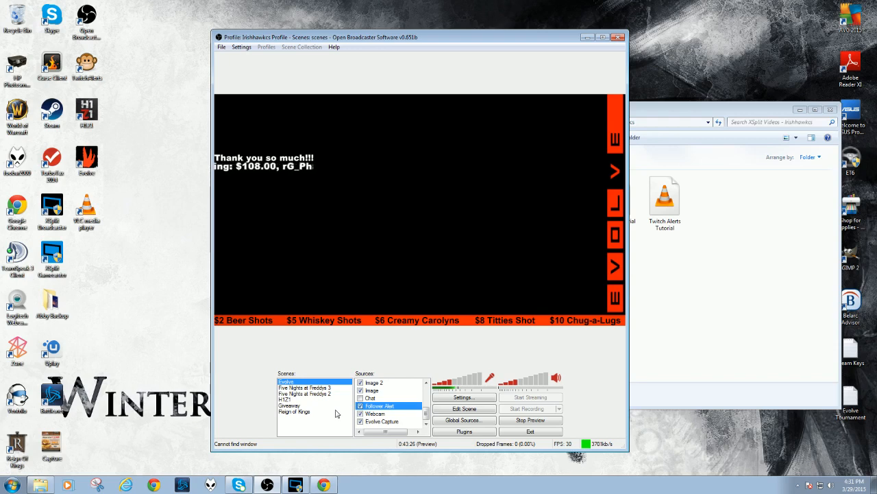
click(463, 398)
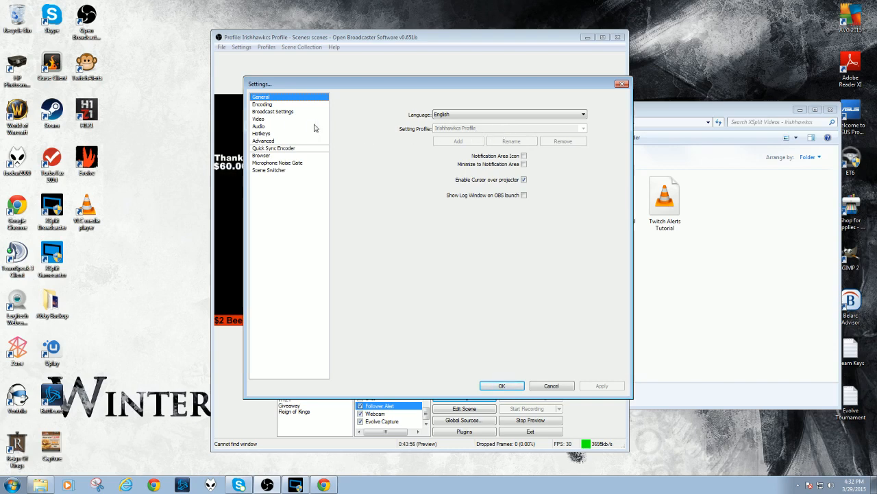
click(269, 106)
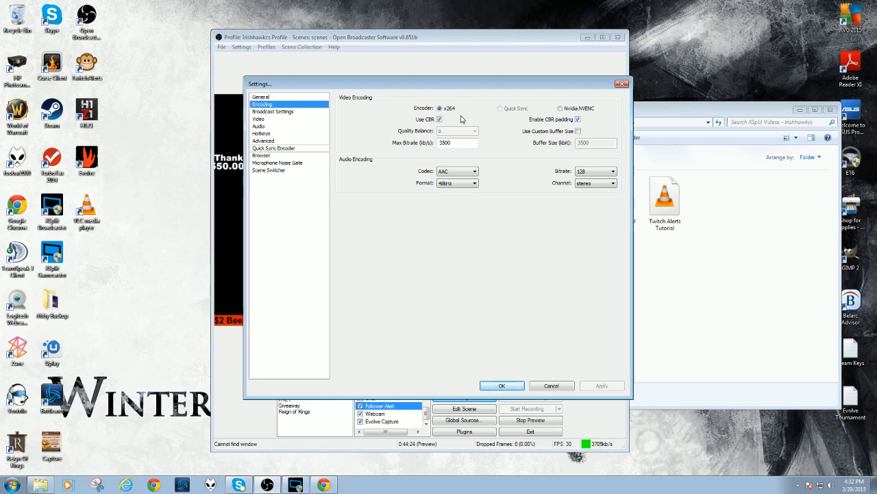
Switch the video encoder to Nvidia NVENC and back to x264.
click(560, 110)
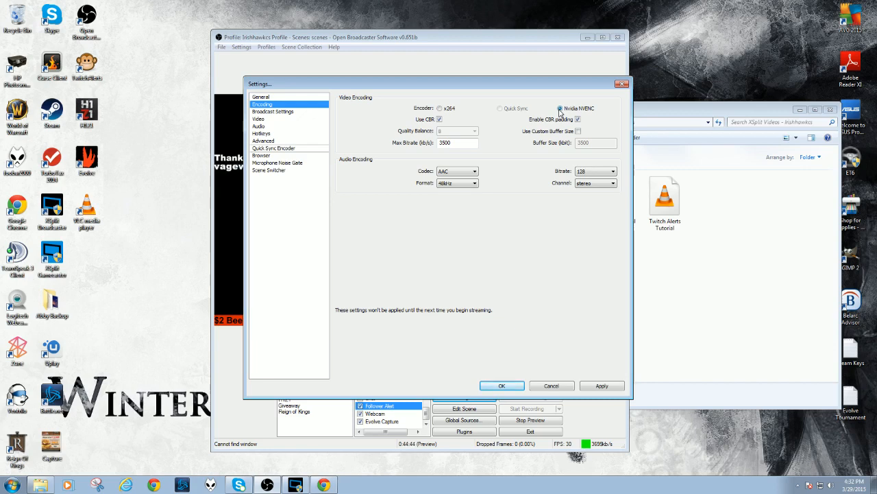
click(439, 108)
mouse_move(465, 145)
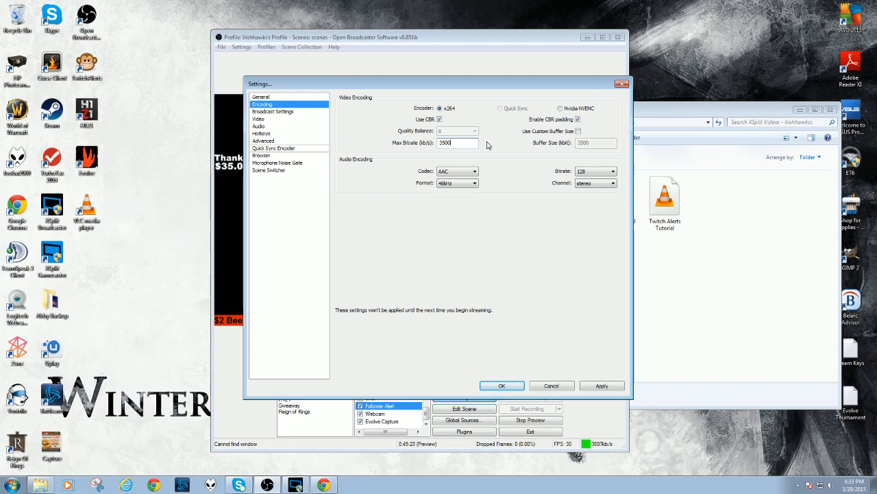
Switch to the browser, open a new tab and search Google for comcast speed test.
click(327, 485)
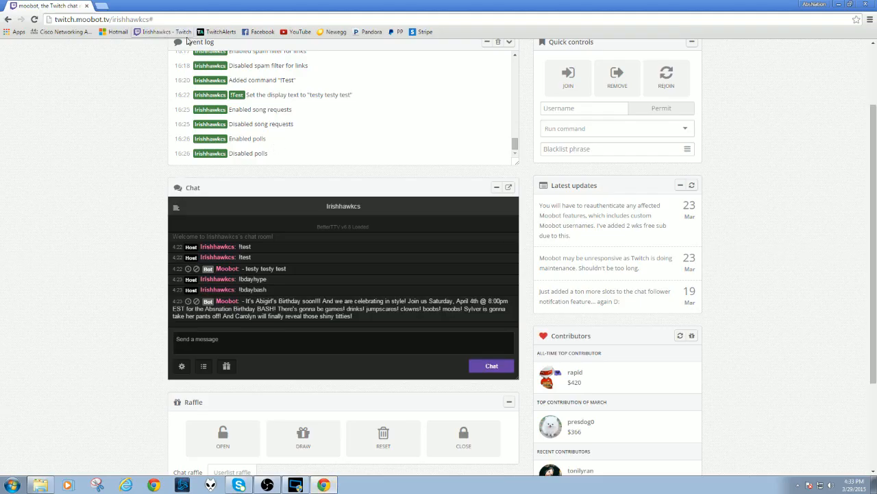
click(104, 7)
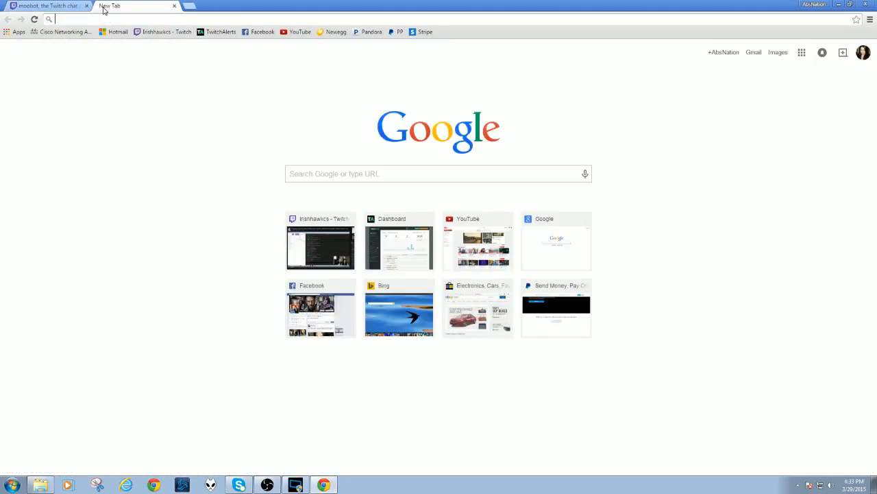
text(google.com)
key(Return)
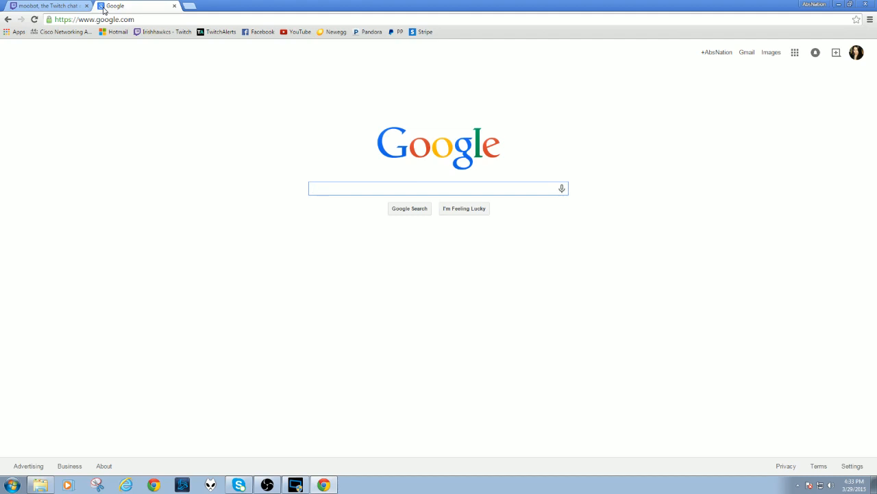
text(comcast)
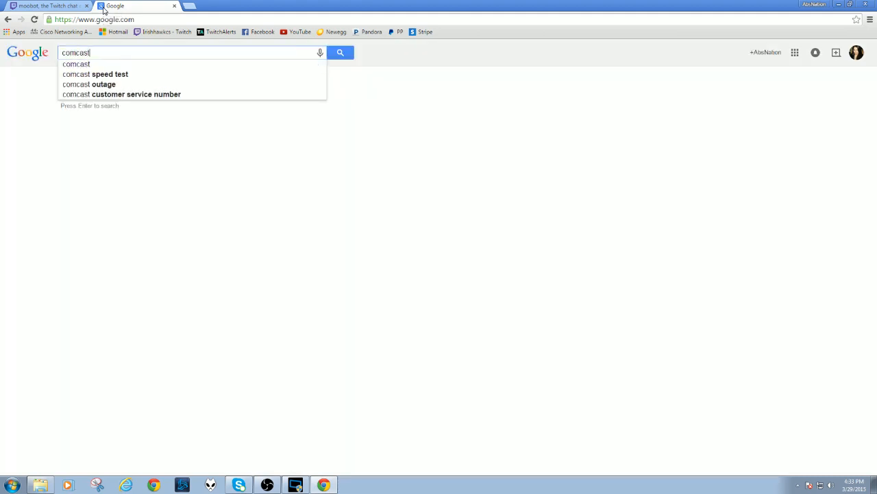
key(Down)
key(Return)
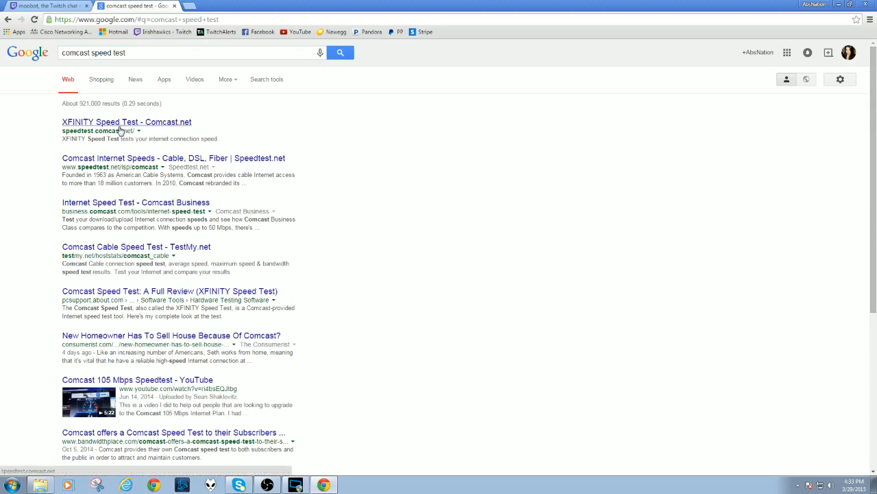
Open the XFINITY Speed Test result and run the internet speed test.
click(129, 161)
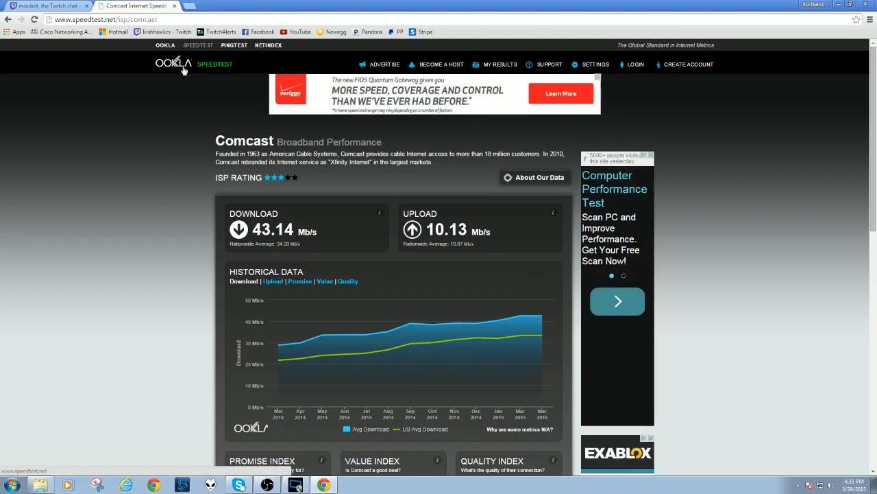
click(8, 19)
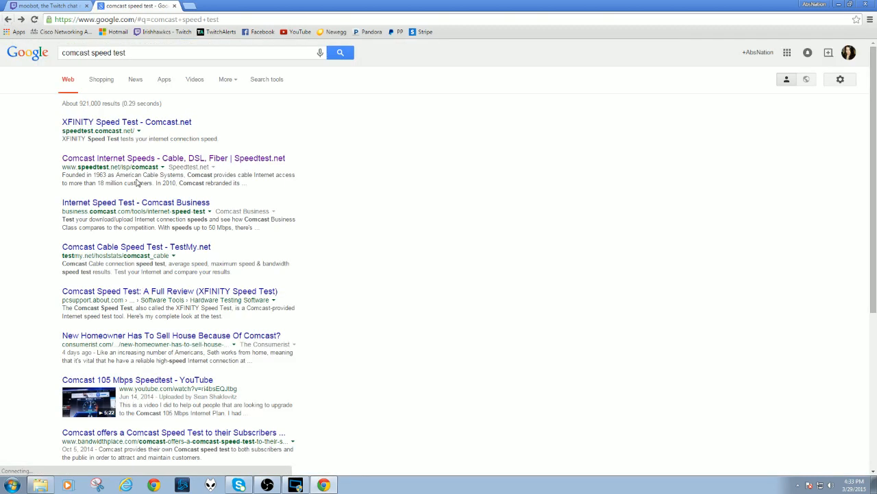
click(122, 125)
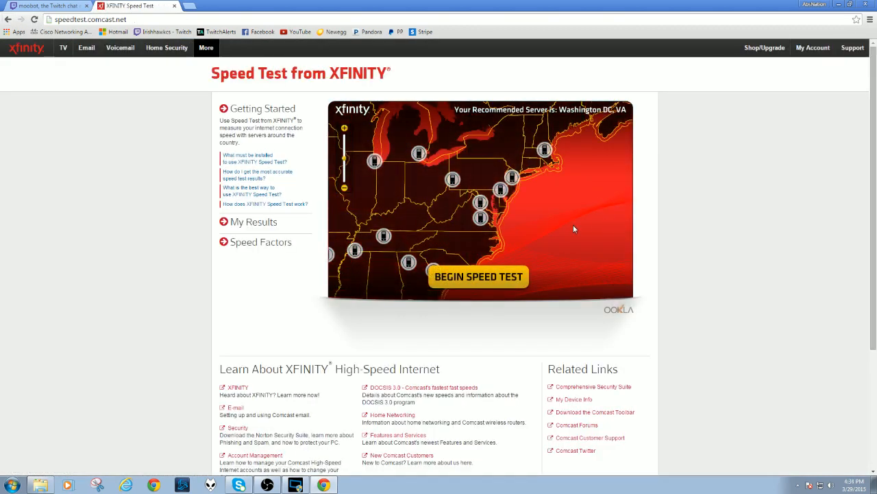
click(483, 277)
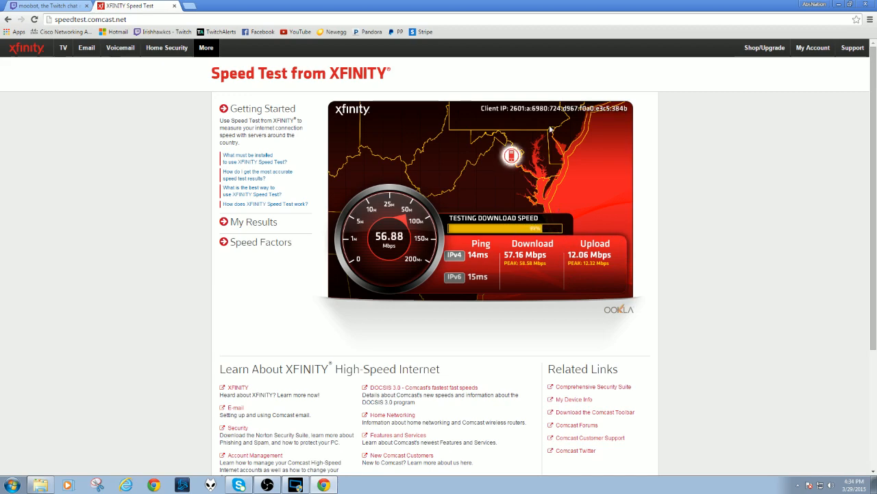
Return to the settings and open Broadcast Settings without saving the pending changes.
click(839, 5)
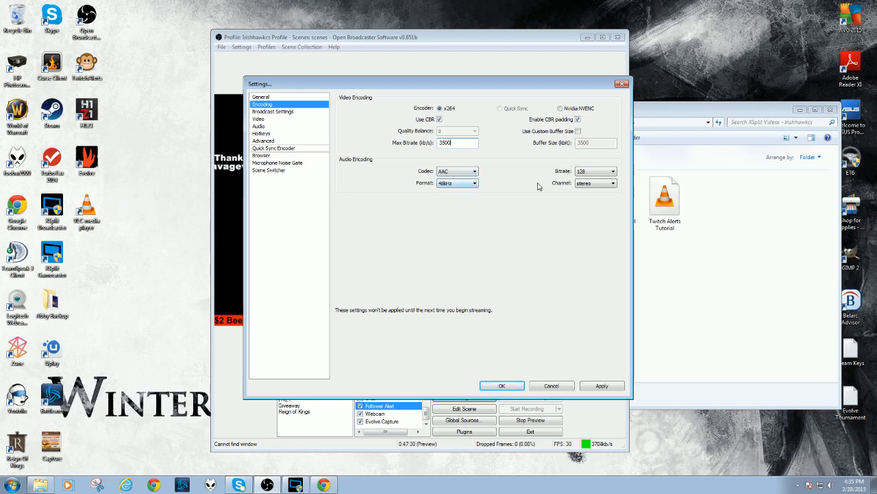
click(280, 113)
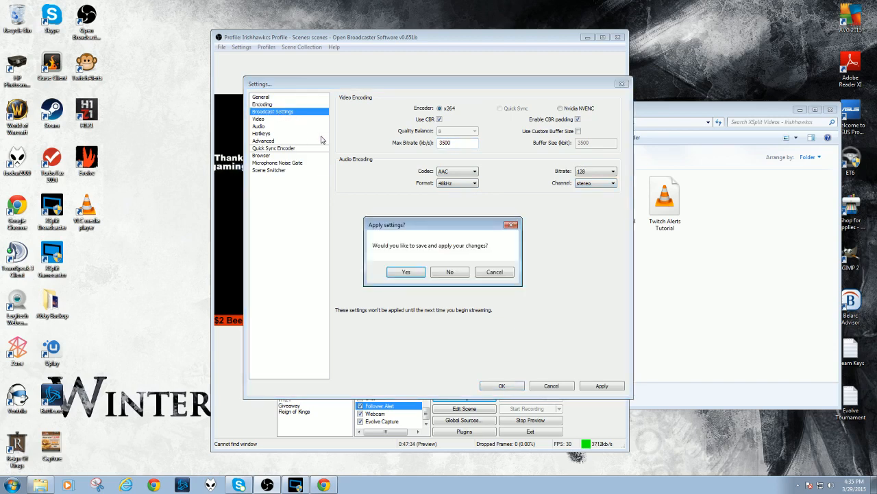
click(451, 272)
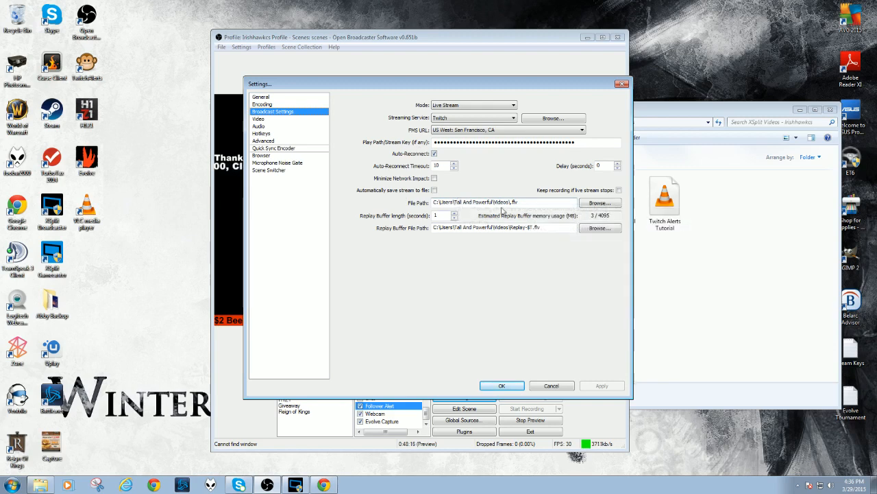
On the Video page, set the resolution downscale to 1.50 (1280x720).
click(265, 119)
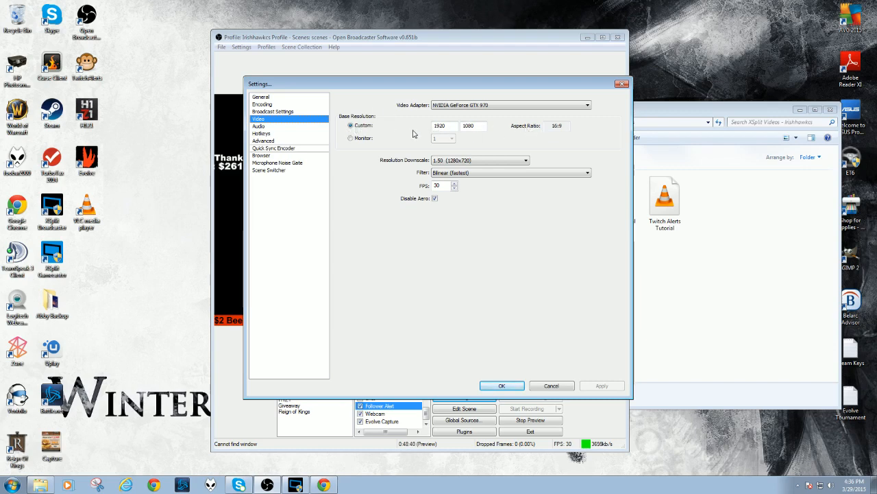
click(479, 161)
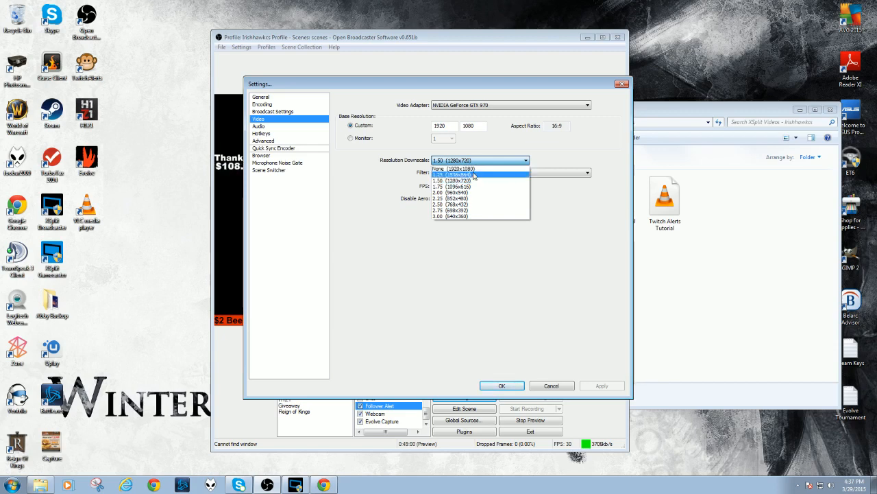
click(473, 180)
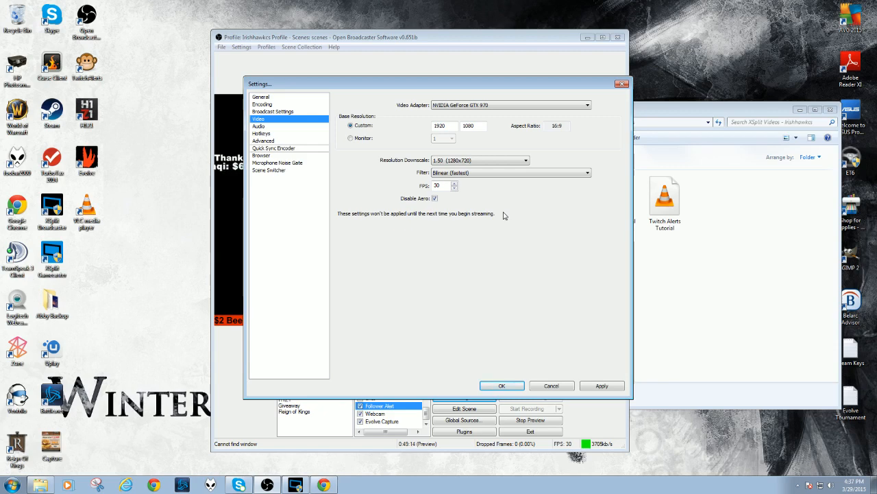
click(480, 178)
click(480, 177)
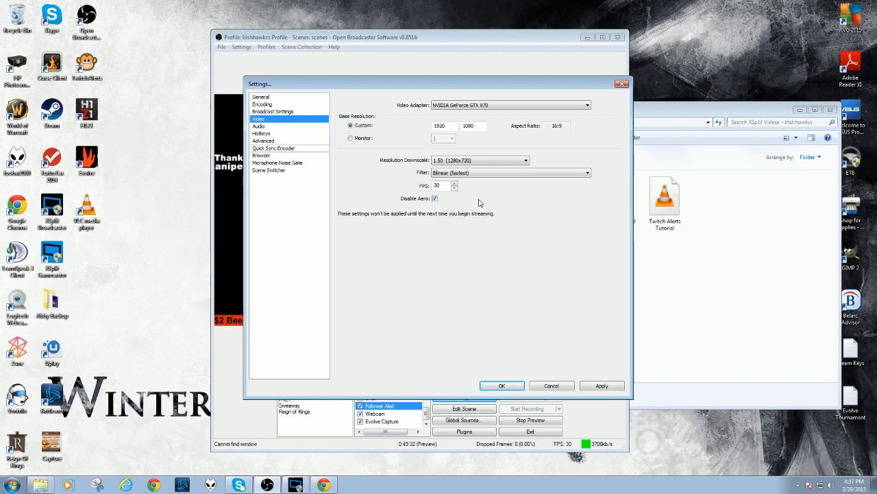
Set the FPS to 60 and apply the video settings.
double_click(436, 185)
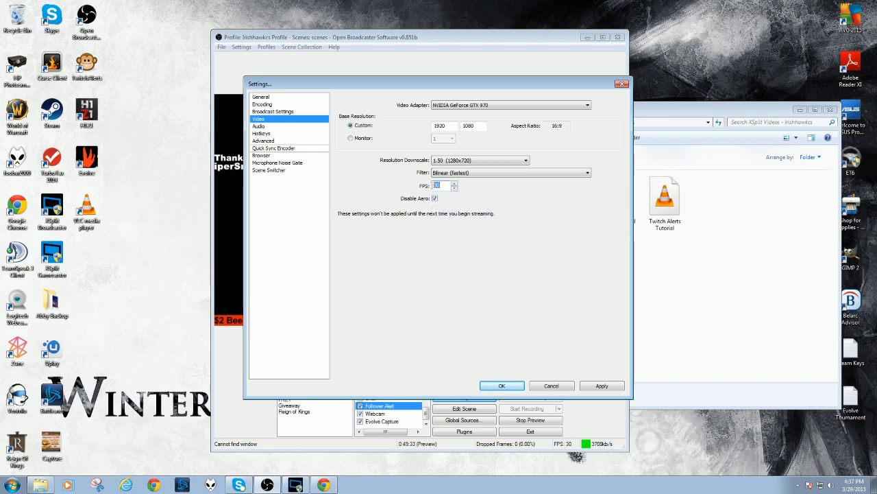
click(453, 184)
click(454, 184)
click(454, 184)
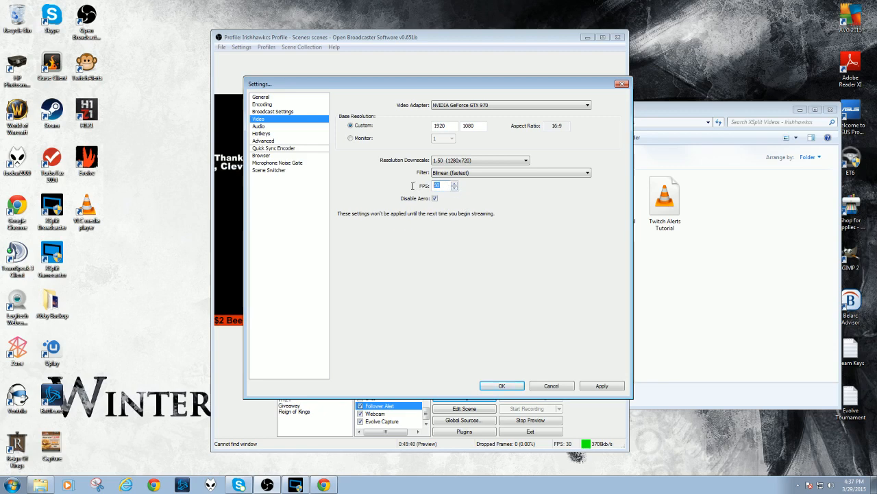
text(30)
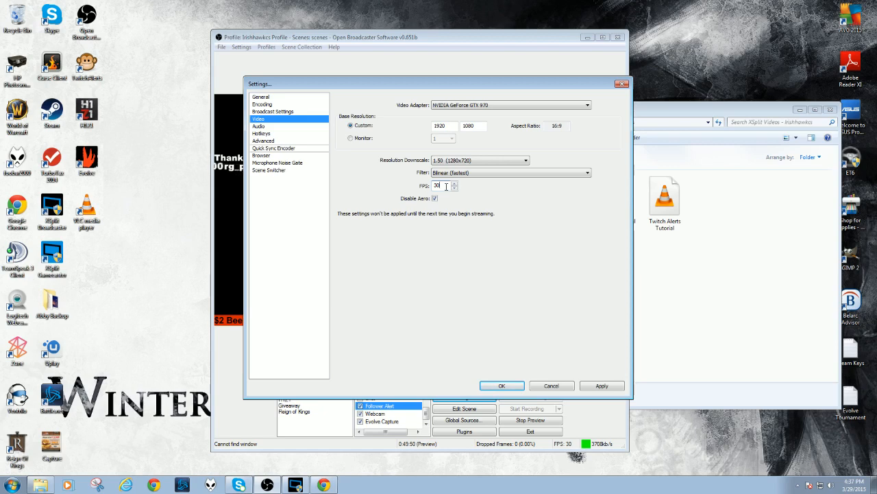
drag(445, 186, 434, 187)
text(6)
click(601, 385)
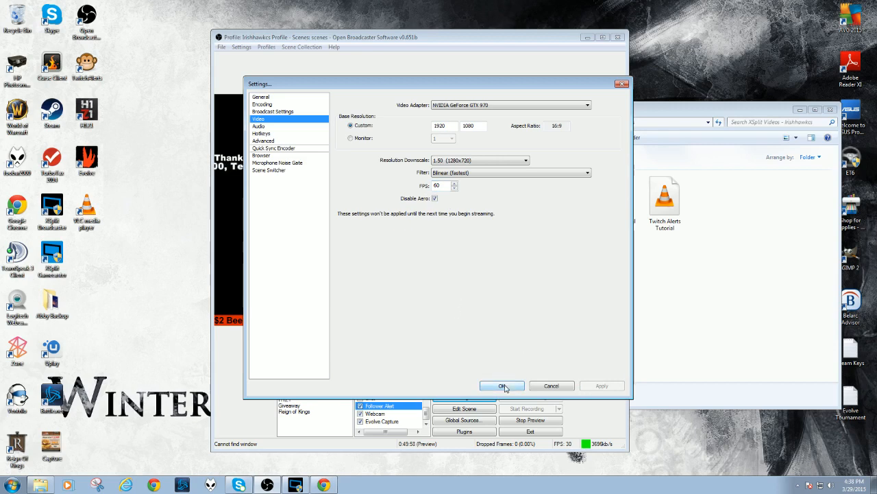
On the Audio page, set the microphone device to Disable and back to the headset microphone, then save the settings.
click(270, 128)
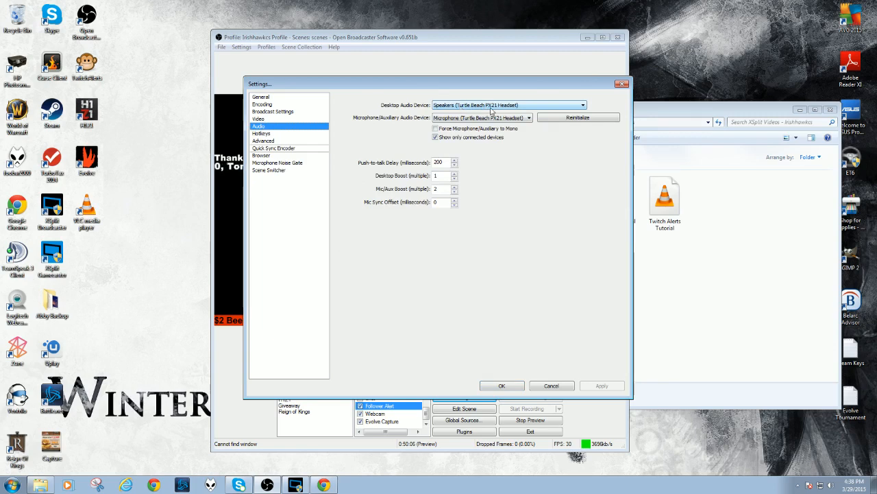
click(450, 118)
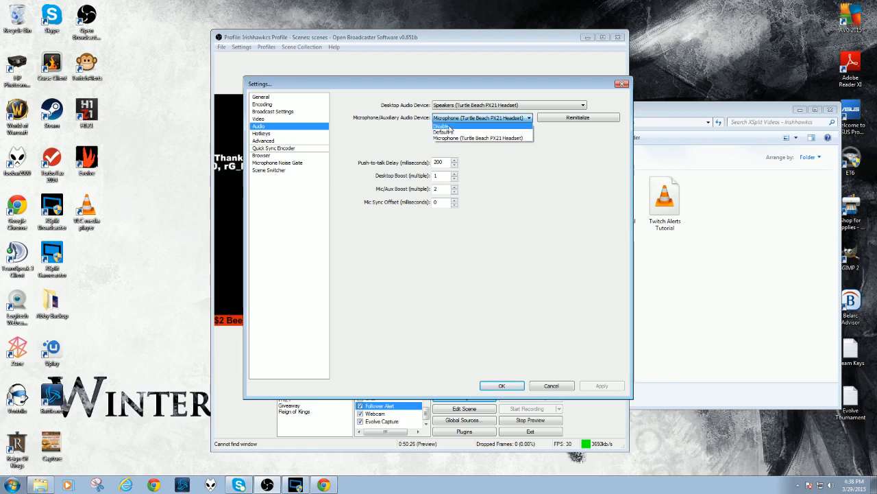
click(449, 126)
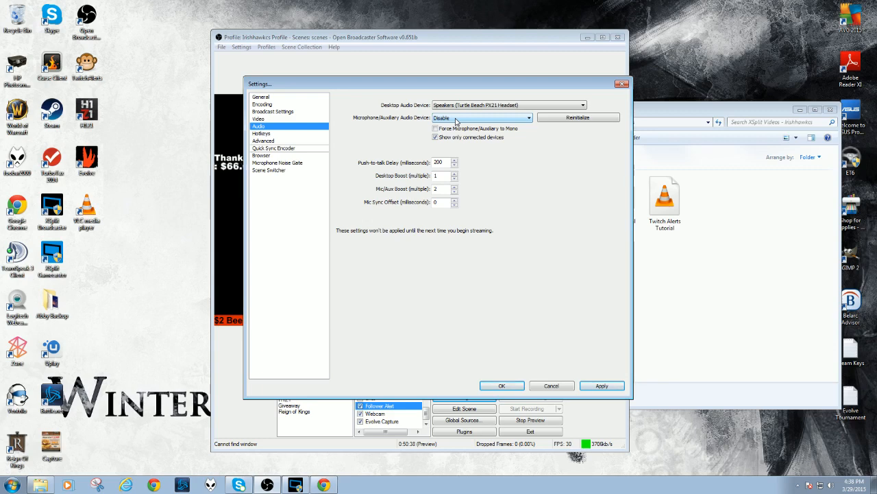
click(463, 119)
click(465, 138)
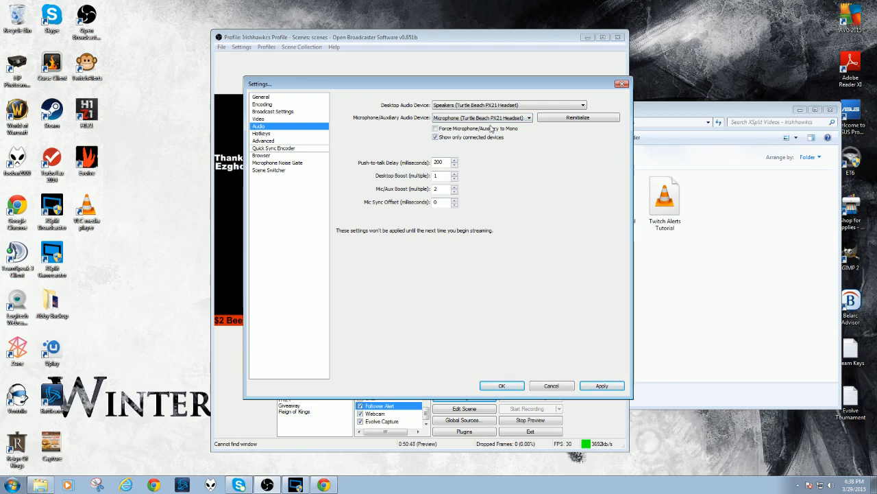
click(594, 386)
click(507, 386)
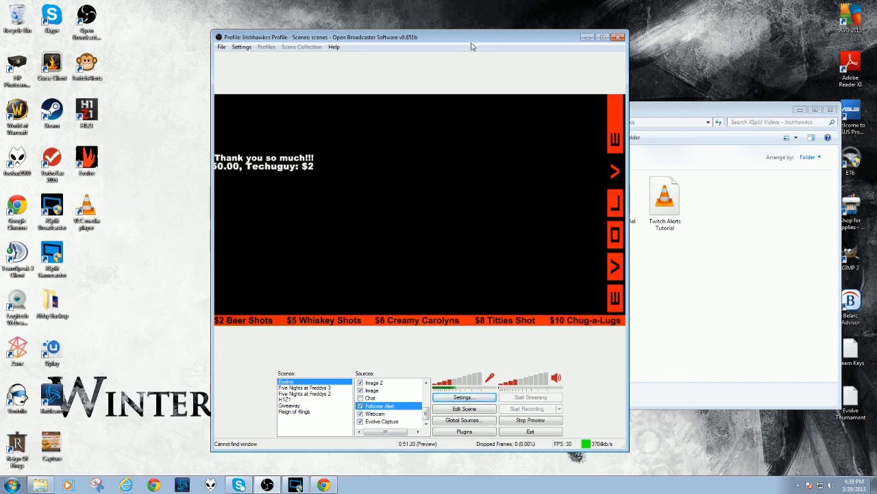
Move the OBS window aside and bring the XSplit Videos folder window forward.
drag(467, 44, 430, 34)
click(651, 110)
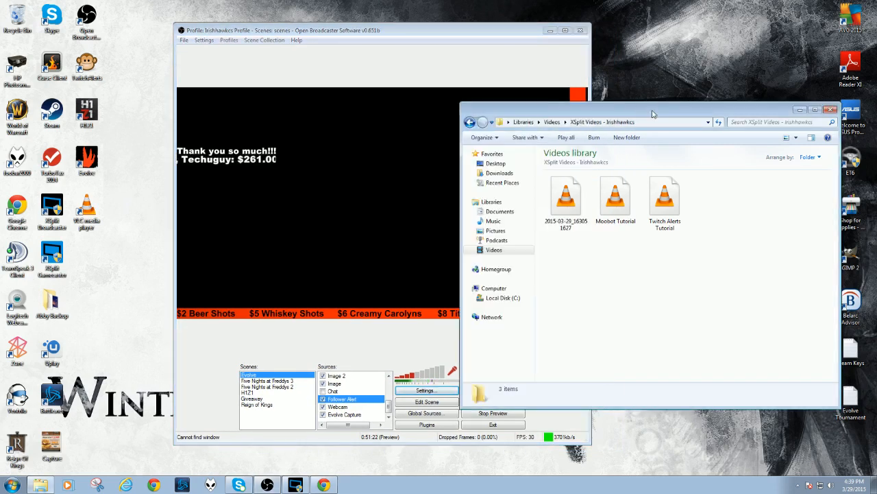